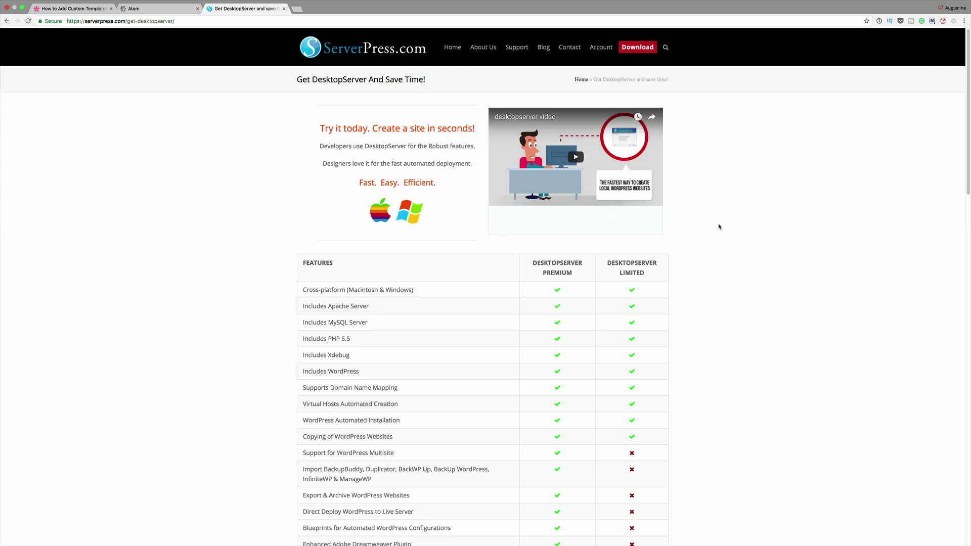
Compare the DesktopServer editions and add the free Limited edition ($0.00) to the cart
scroll(720, 228, "down", 10)
scroll(721, 230, "down", 3)
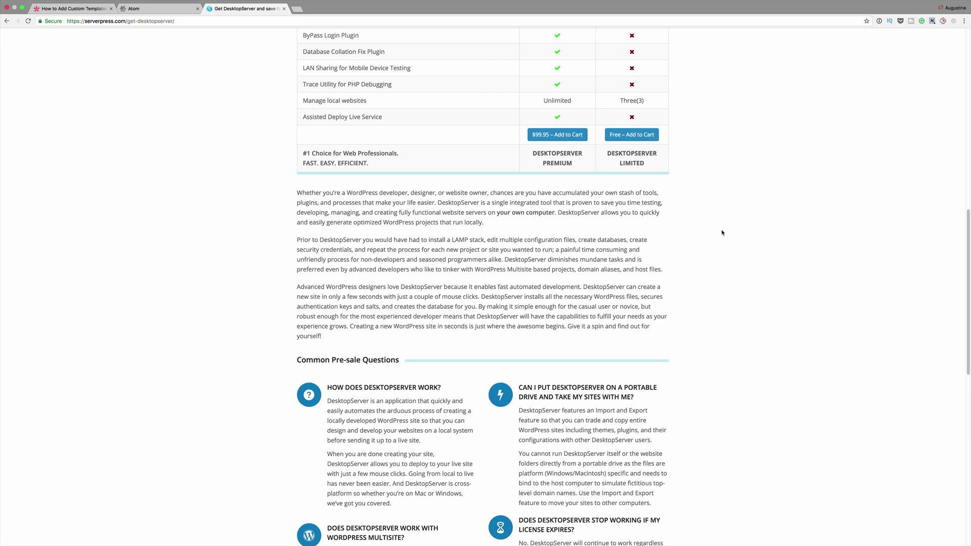
scroll(722, 233, "up", 5)
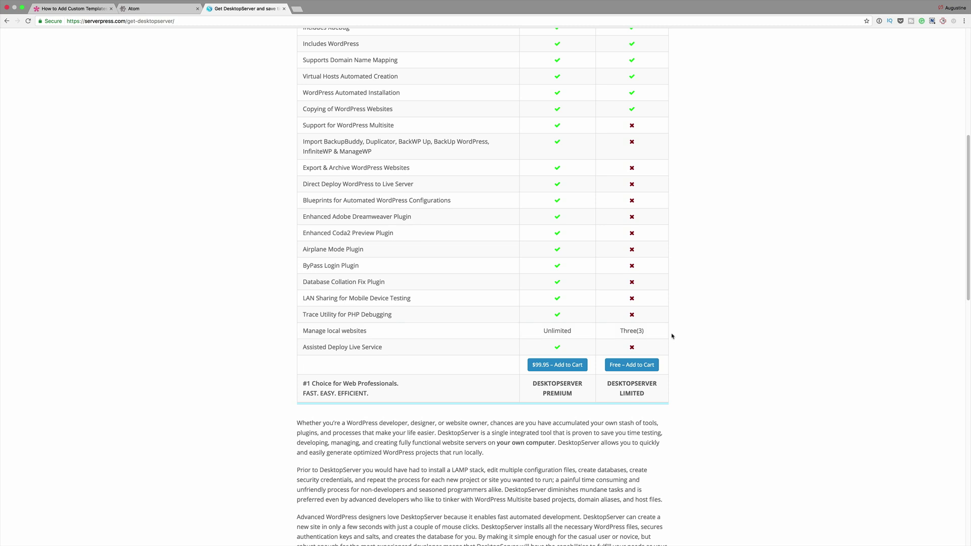
scroll(662, 339, "up", 5)
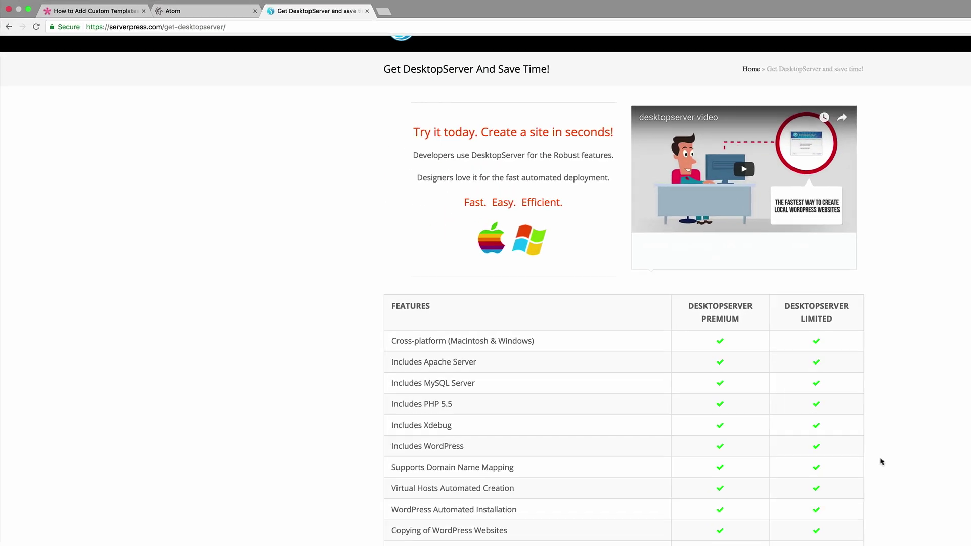
scroll(881, 461, "down", 1)
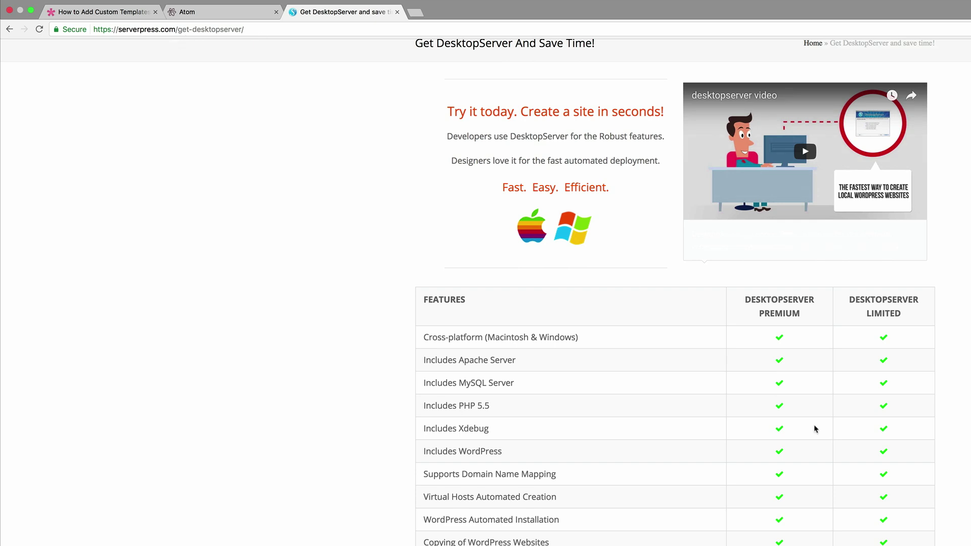
scroll(814, 424, "down", 8)
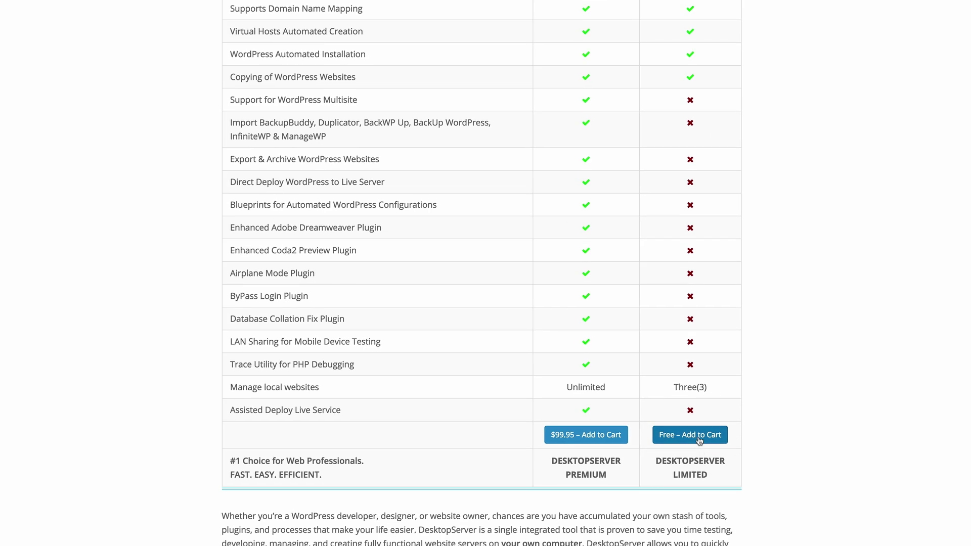
left_click(699, 441)
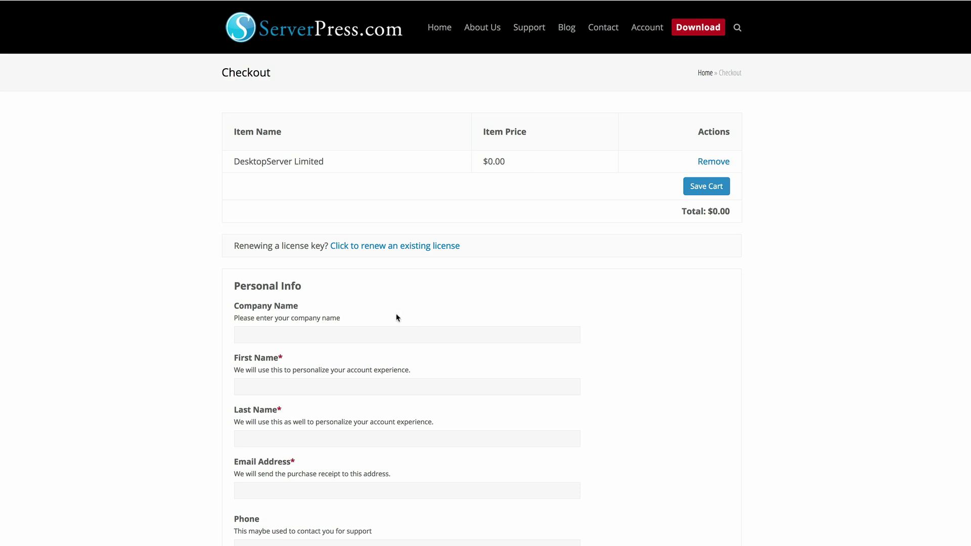
Fill the checkout Personal Info form with the browser's saved contact details
left_click(362, 336)
scroll(363, 336, "down", 1)
scroll(363, 336, "down", 4)
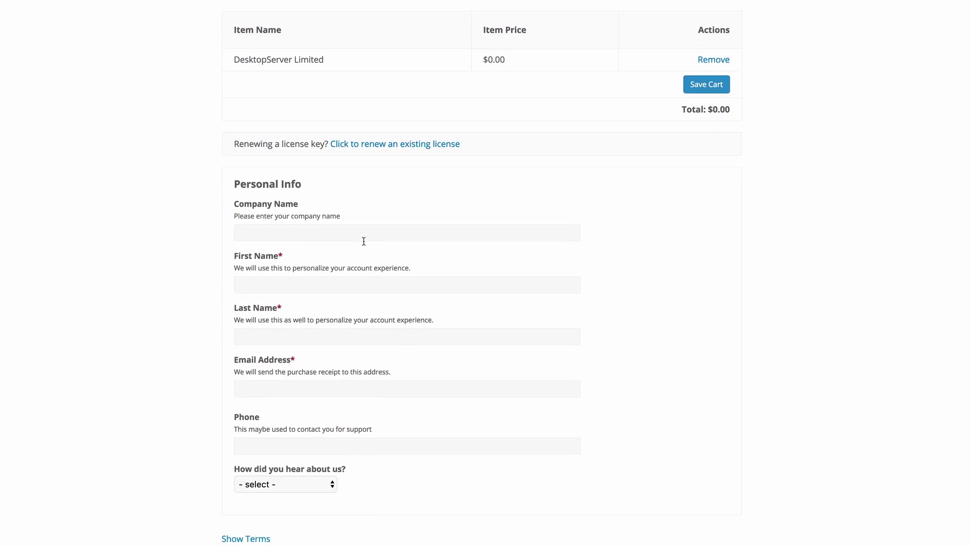
type("mak")
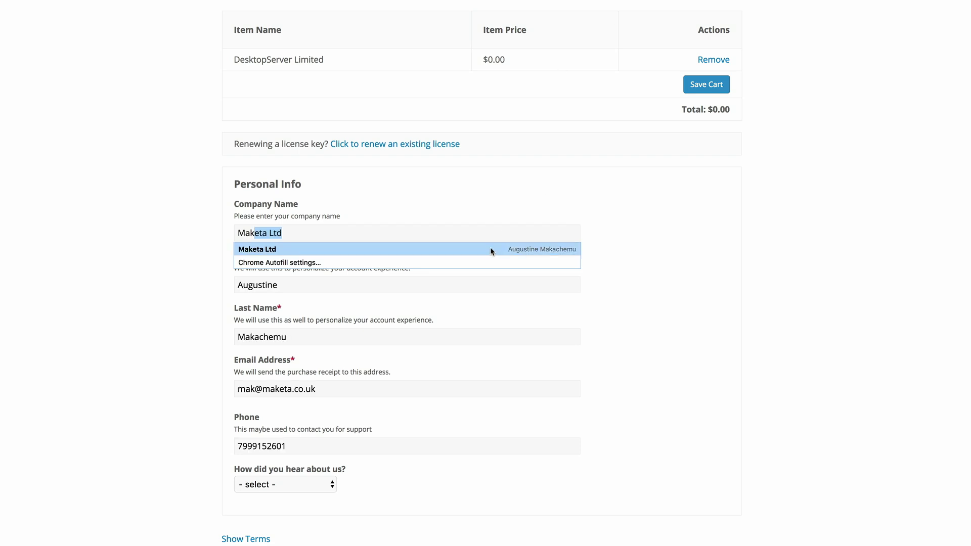
left_click(492, 250)
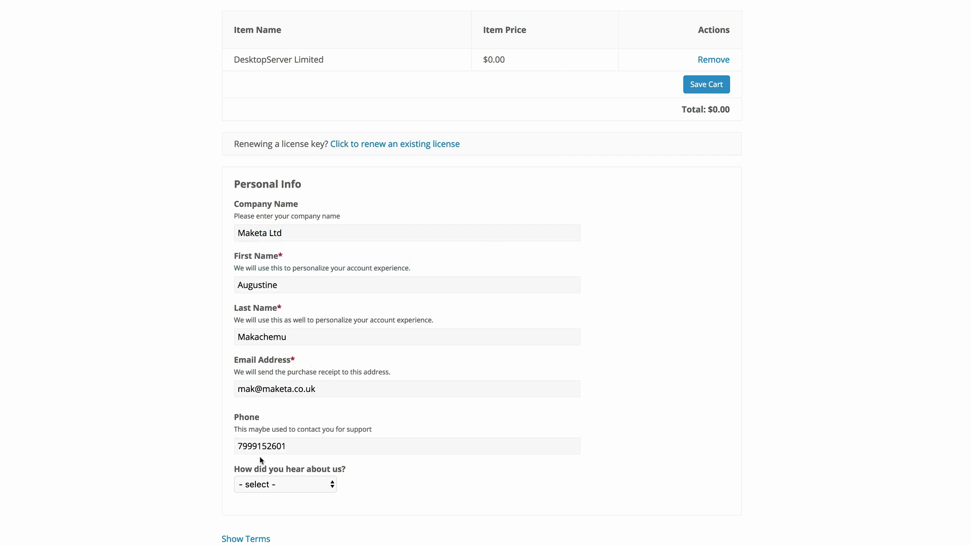
scroll(311, 514, "down", 5)
Choose Facebook as the referral source, agree to the terms, and submit the free order
left_click(314, 485)
left_click(311, 391)
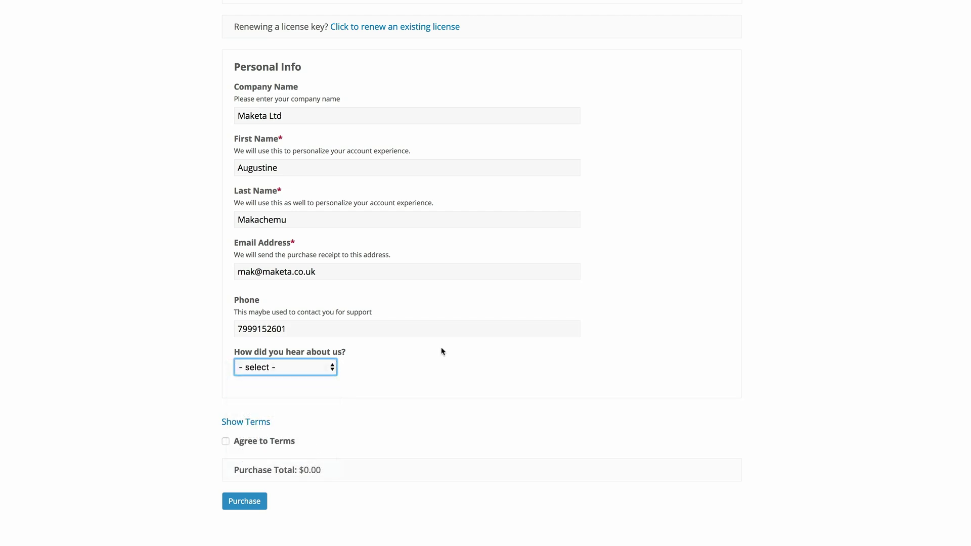
scroll(441, 347, "down", 5)
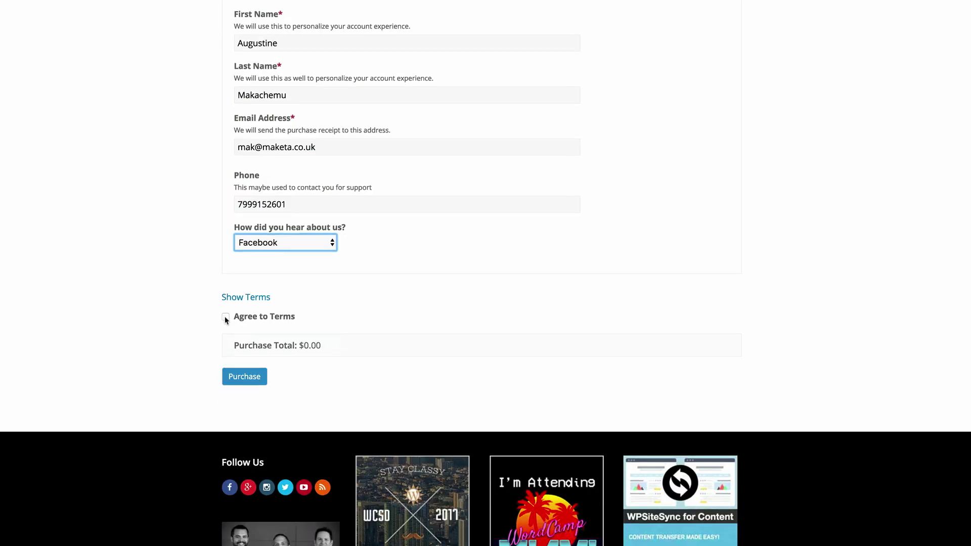
left_click(226, 317)
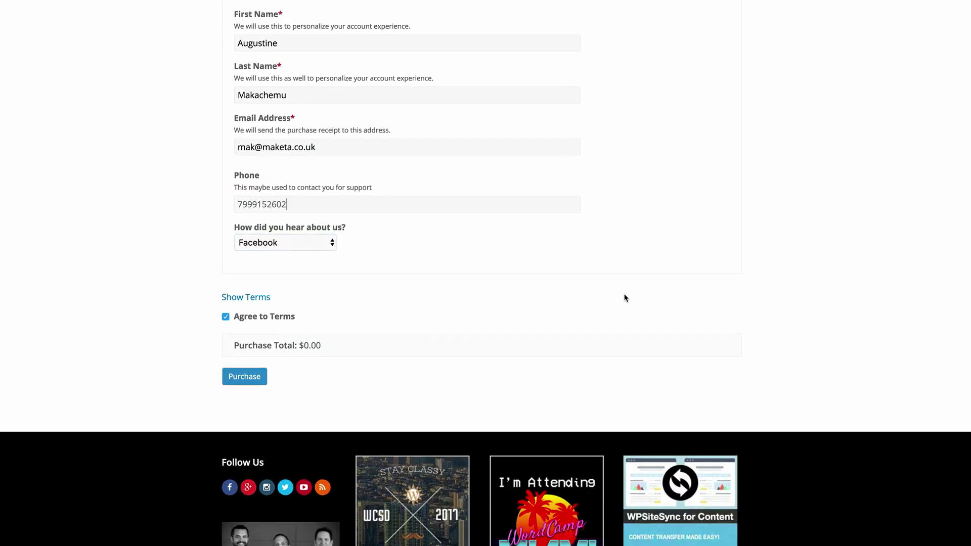
scroll(556, 283, "down", 1)
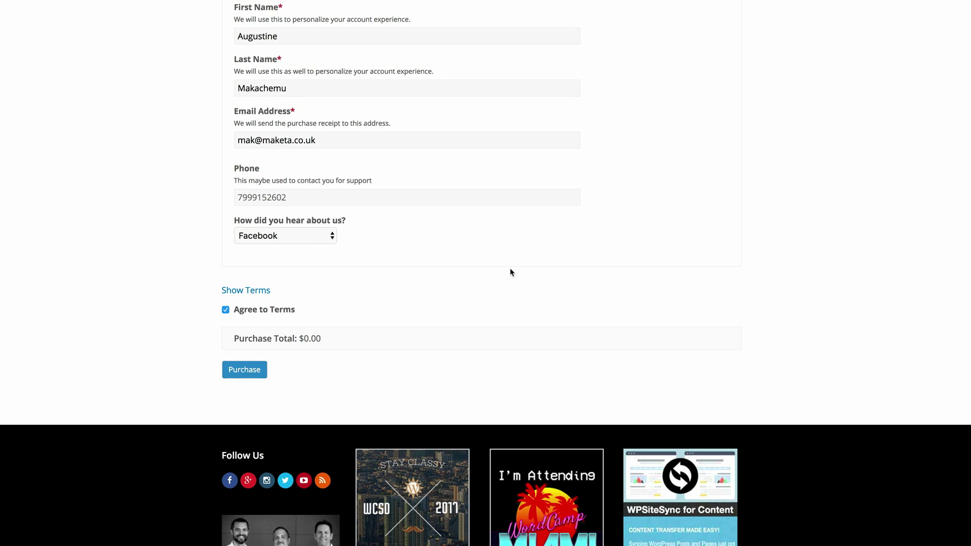
left_click(244, 370)
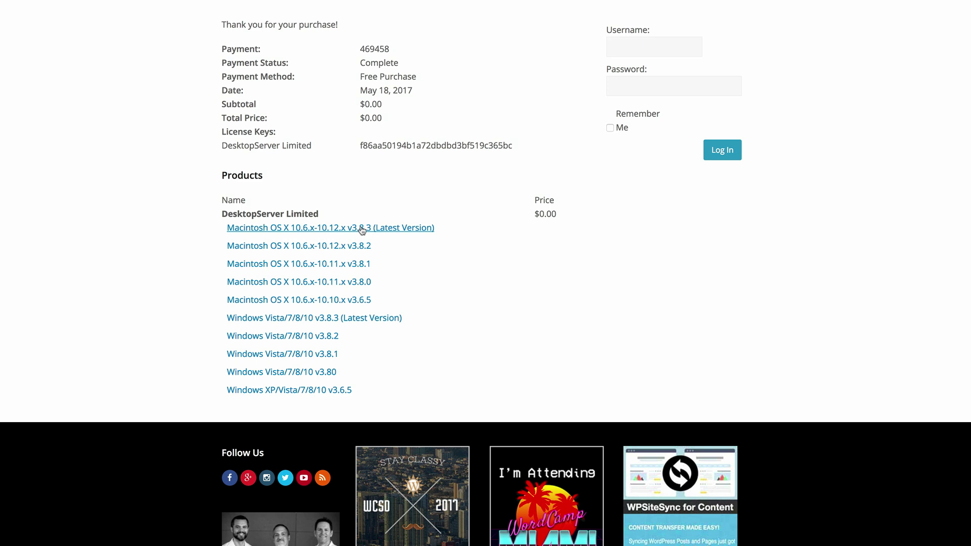
Download the Macintosh OS X v3.8.3 installer dsl-mac-v383.dmg and open it
left_click(362, 231)
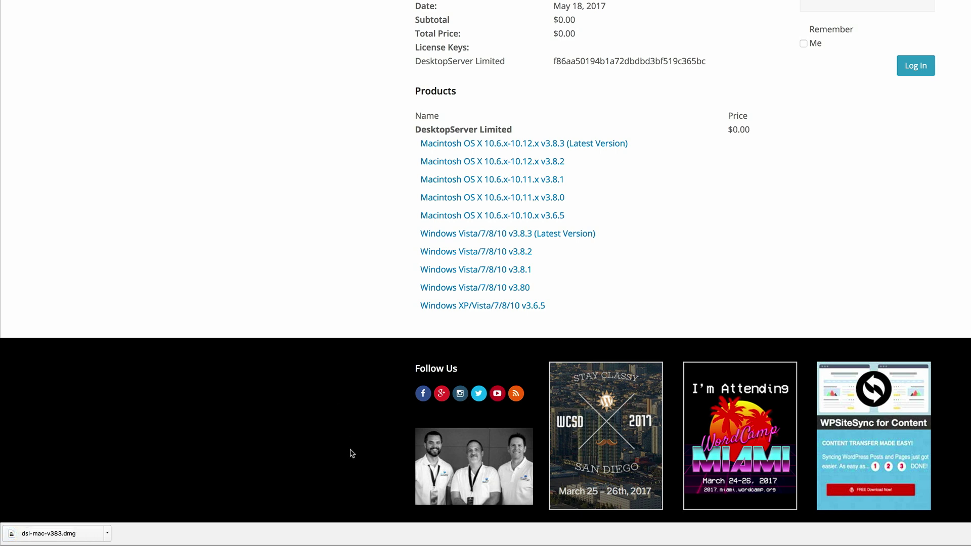
left_click(84, 536)
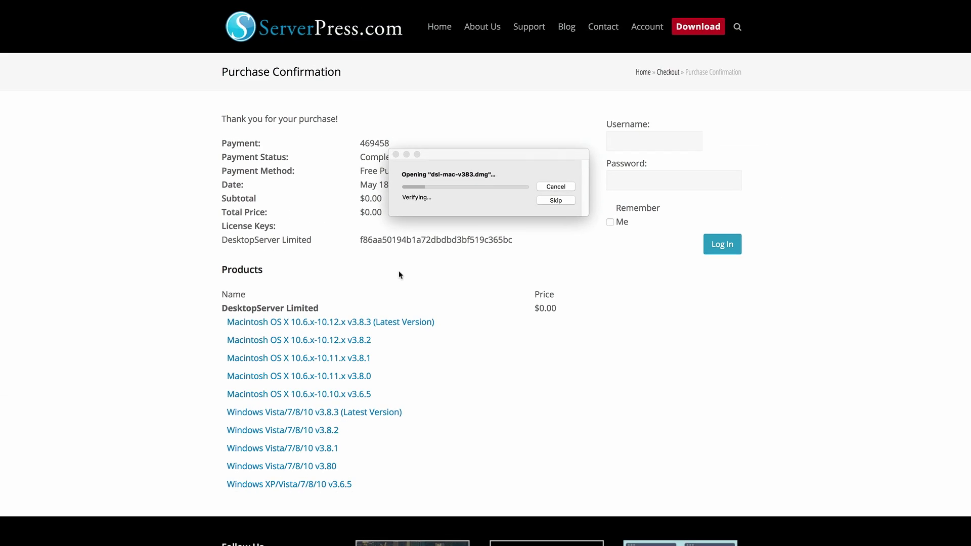
Launch Install DSL v383 from the DesktopServer disk image, approving the security prompt
left_click_drag(508, 153, 551, 274)
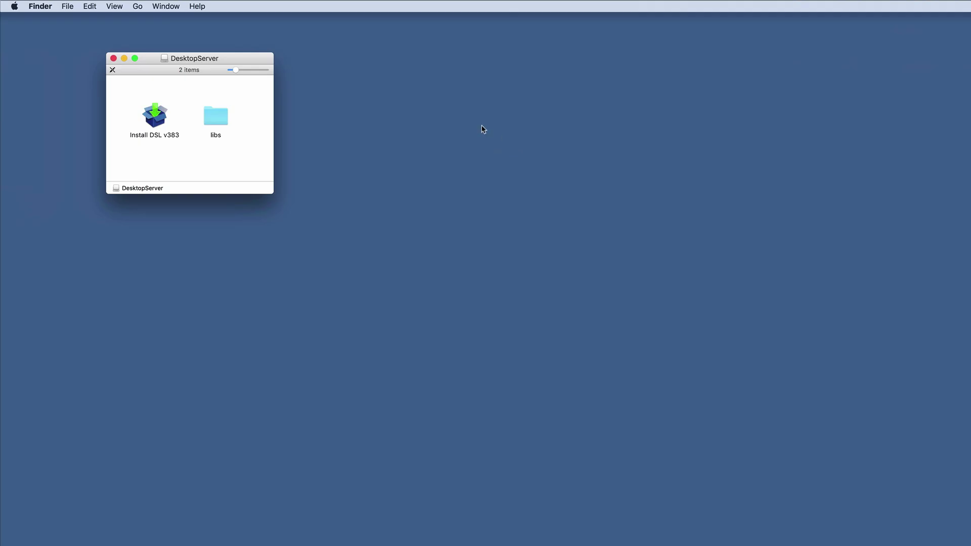
double_click(155, 120)
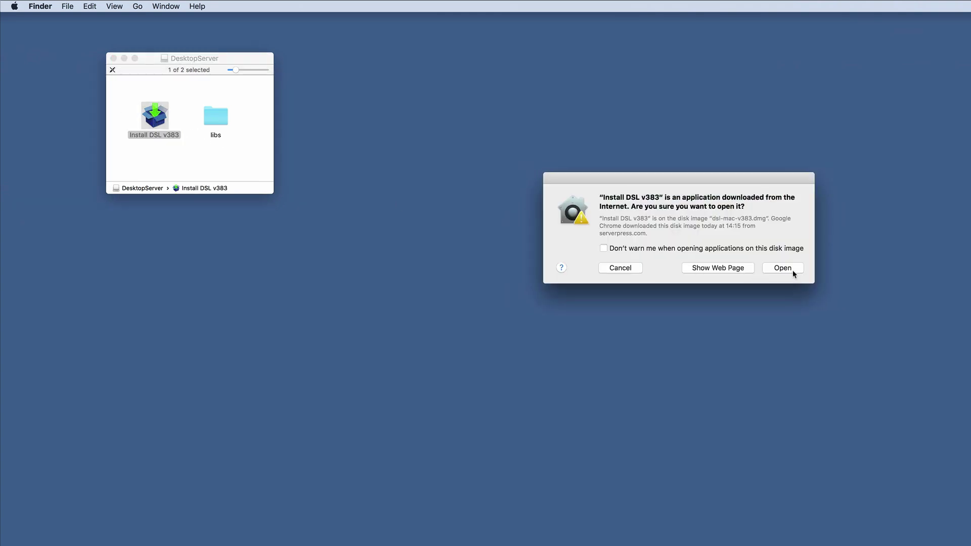
left_click(793, 270)
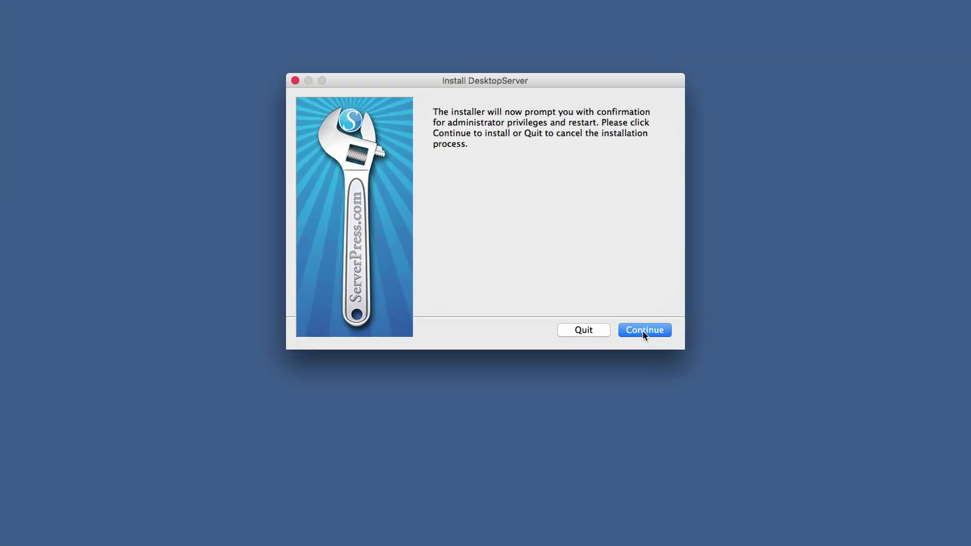
Accept the license, run the Upgrade installation, and dismiss the Upgrade complete alert
left_click(642, 330)
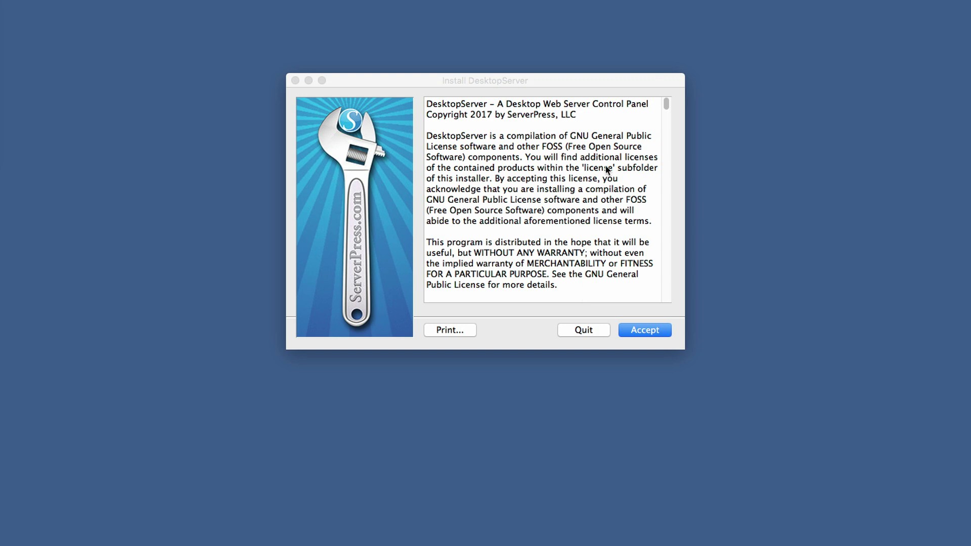
left_click(649, 328)
left_click(652, 333)
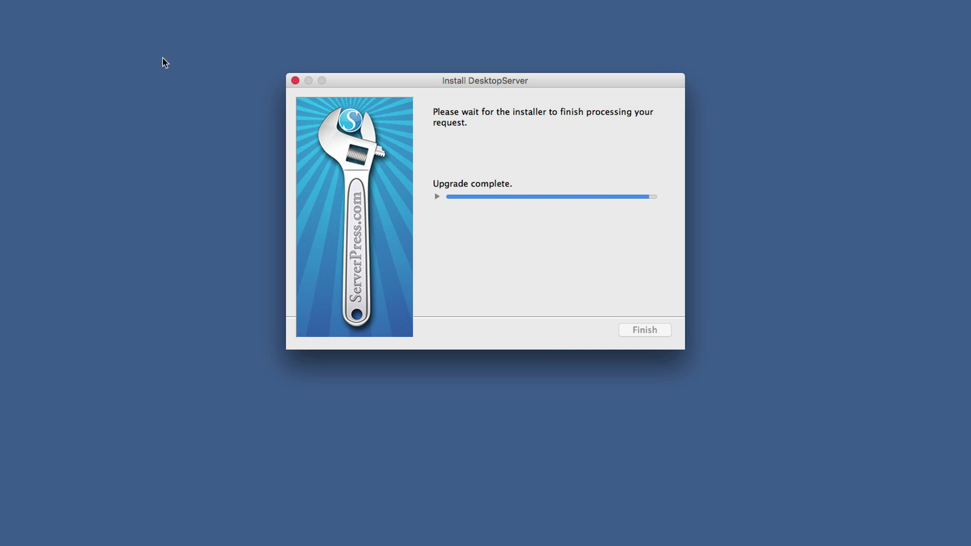
left_click(613, 185)
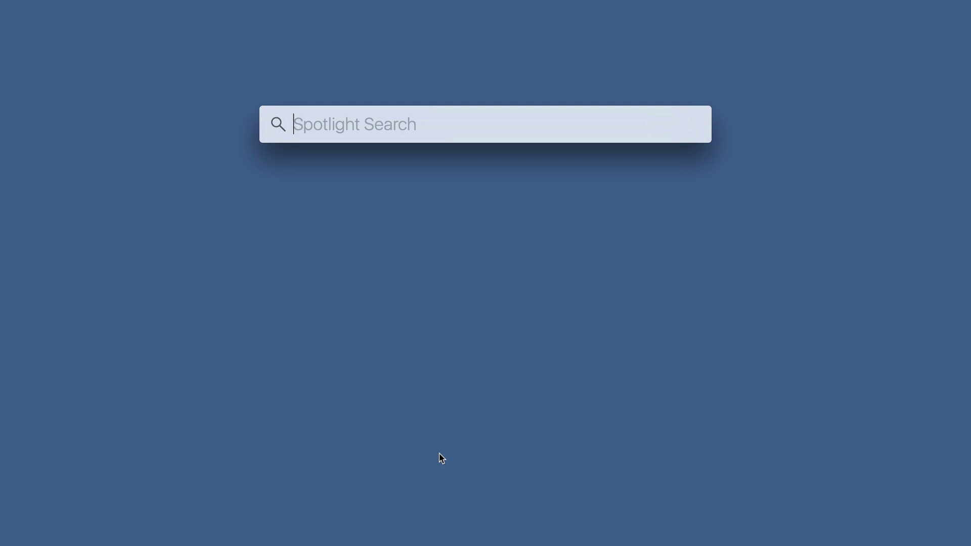
Launch DesktopServer from Spotlight and choose to create a new development website
type("ser")
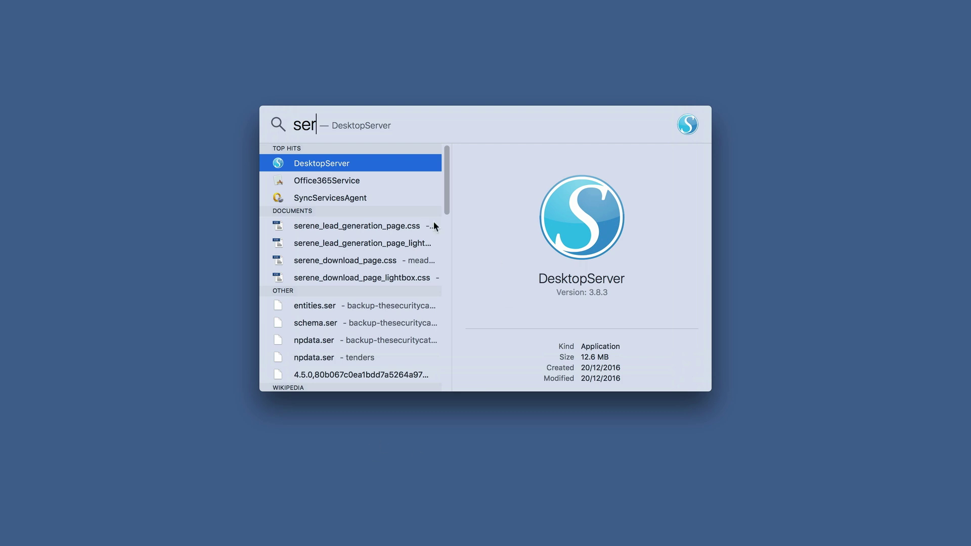
double_click(277, 165)
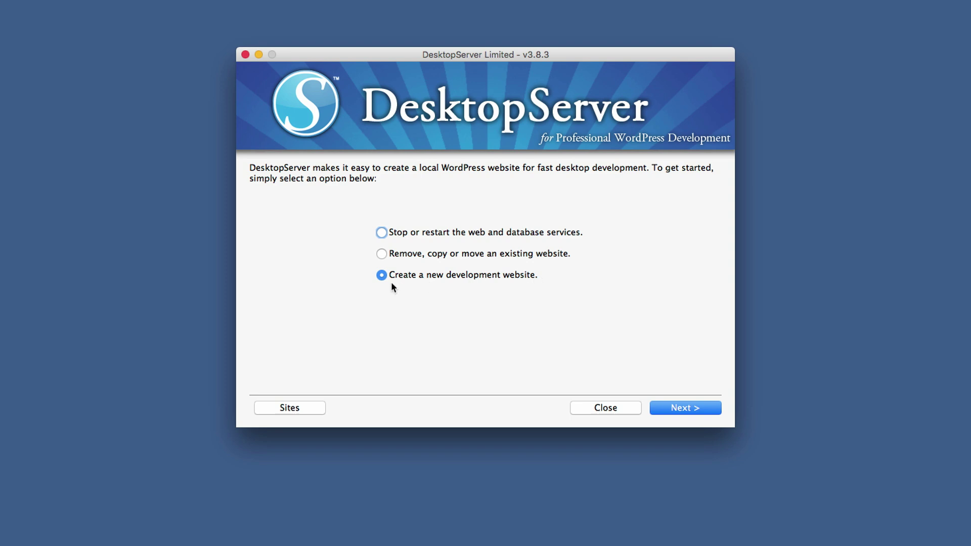
left_click(687, 408)
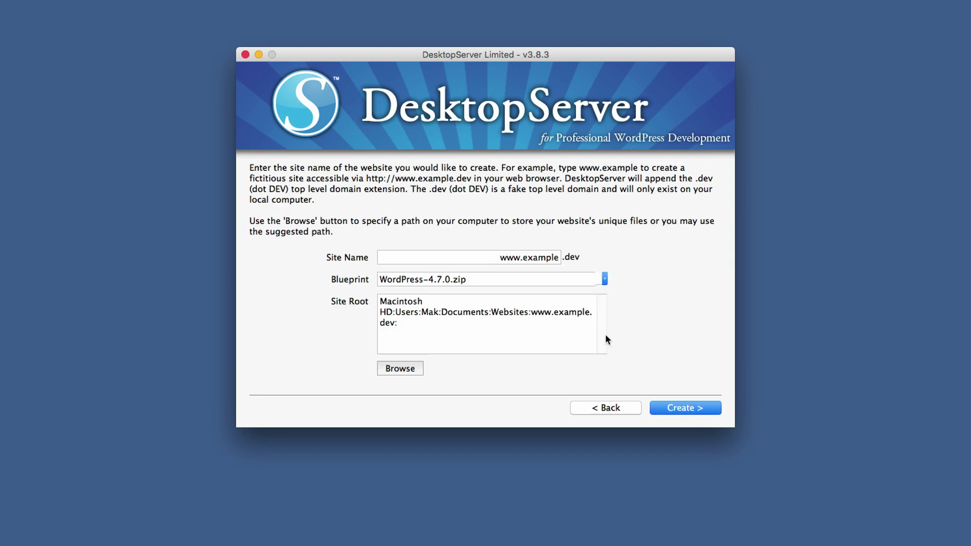
Create the dev.dev site with WordPress 4.7.0 and open the development websites list
left_click_drag(500, 257, 556, 259)
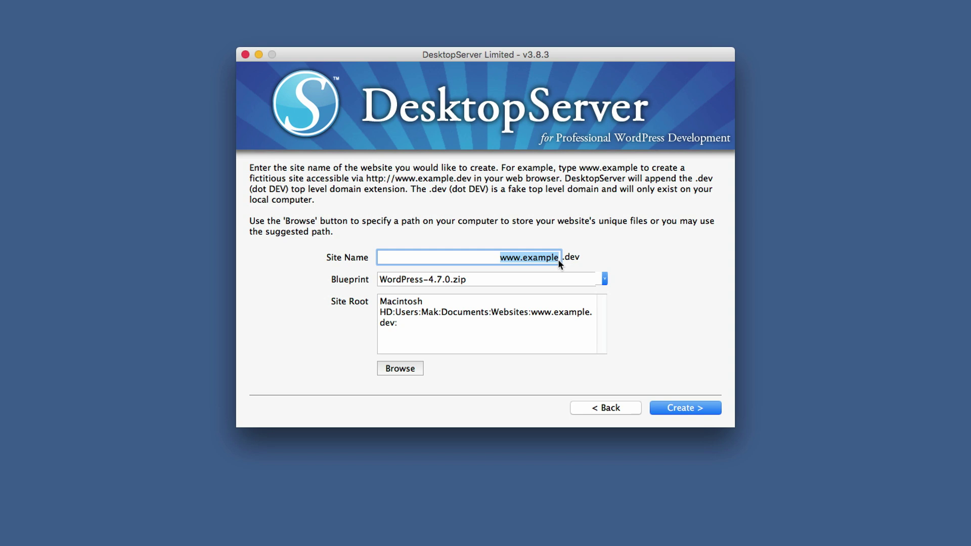
type("dev")
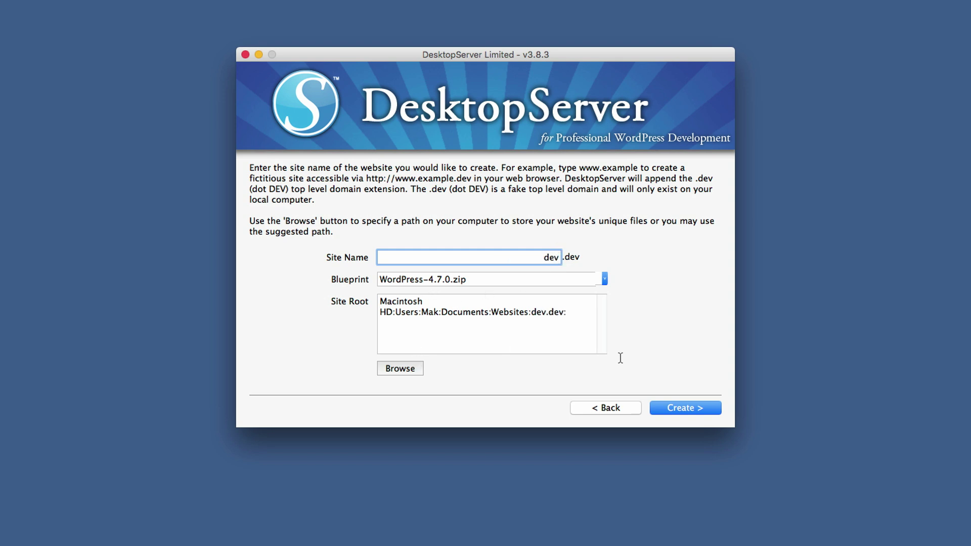
left_click(681, 409)
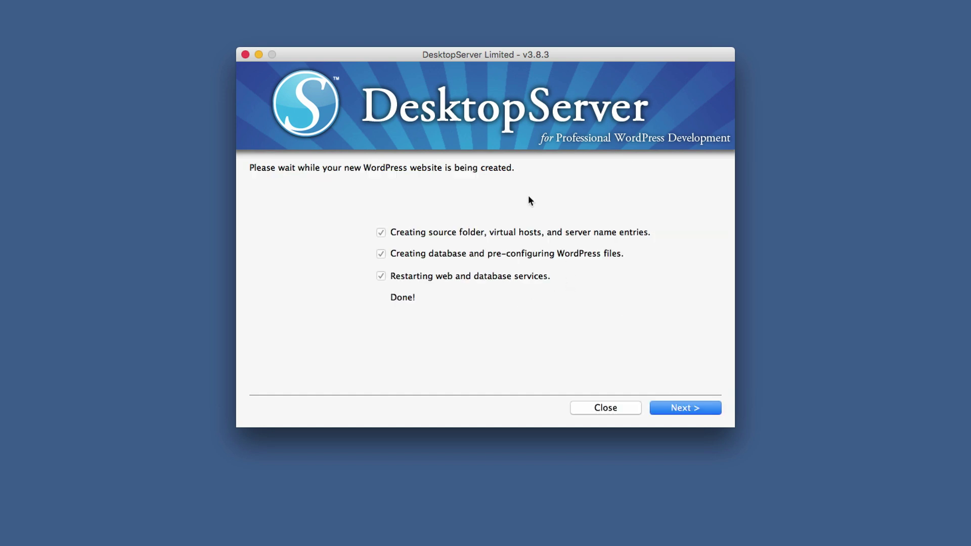
left_click(674, 410)
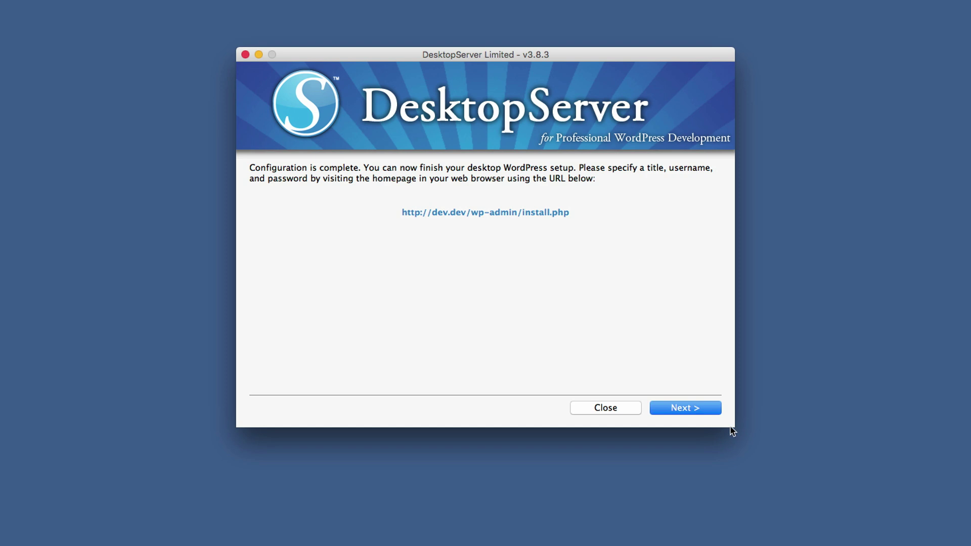
left_click(679, 413)
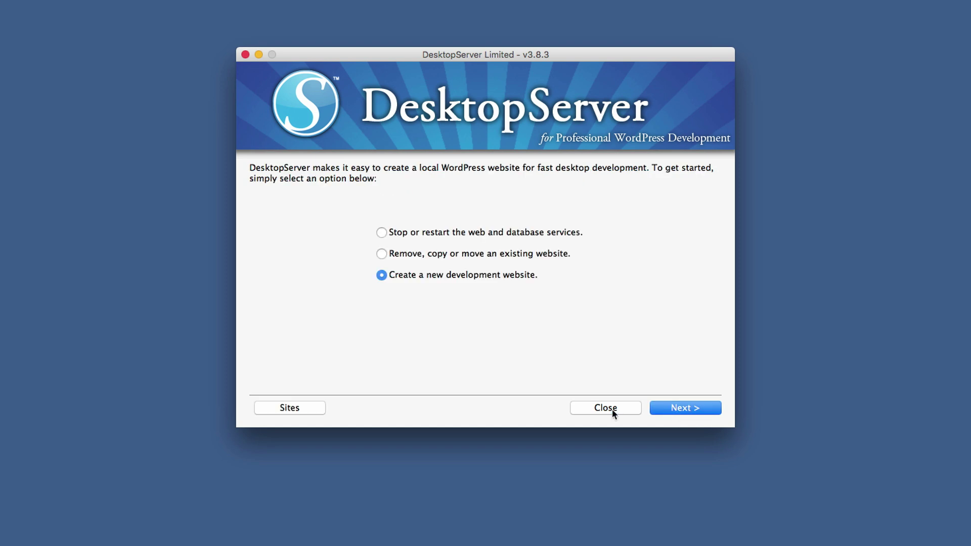
left_click(305, 408)
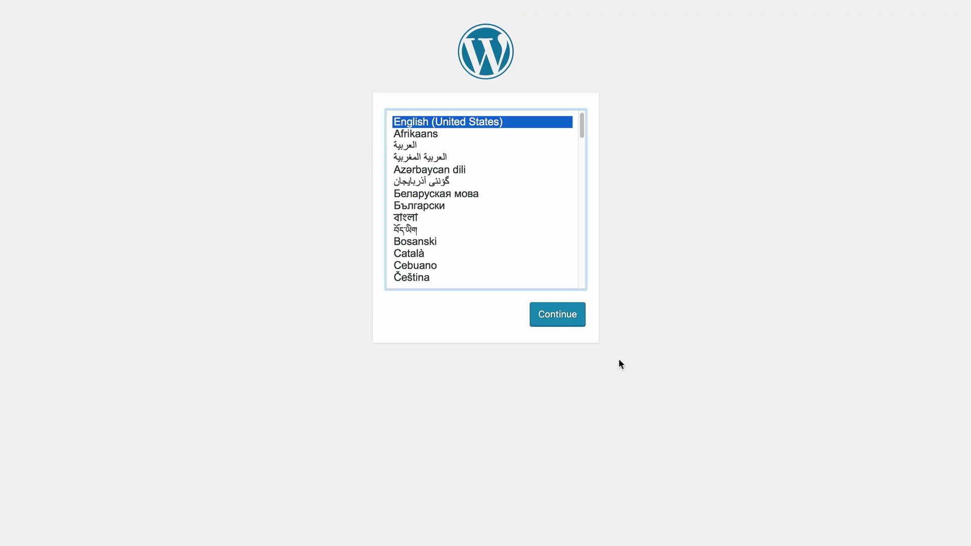
Choose English (United States), then enter site title Dev and the administrator username
left_click(564, 316)
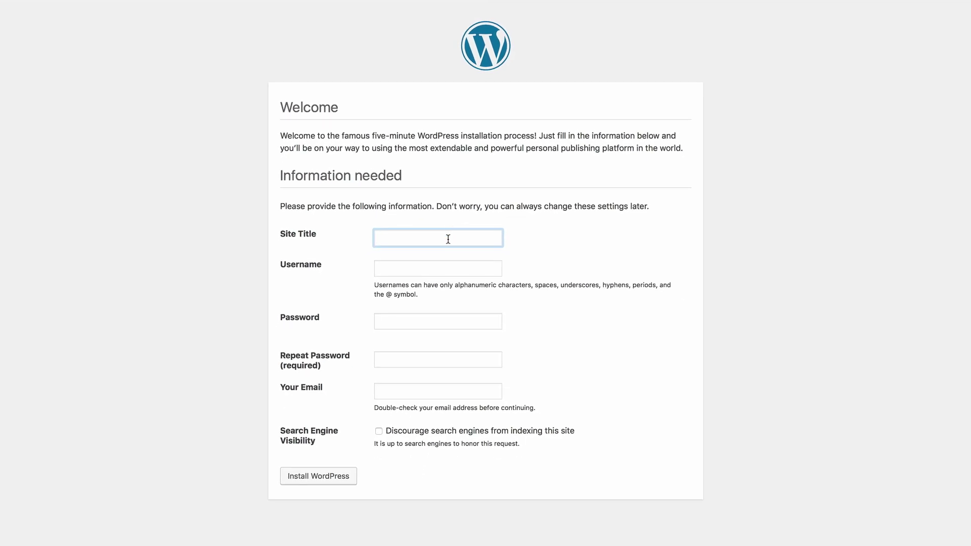
type("D")
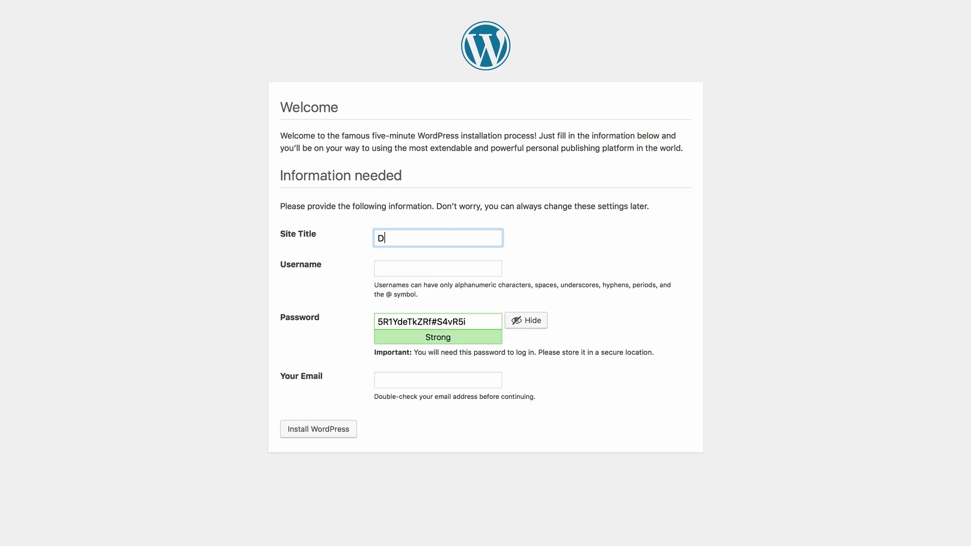
type("ev")
left_click(490, 271)
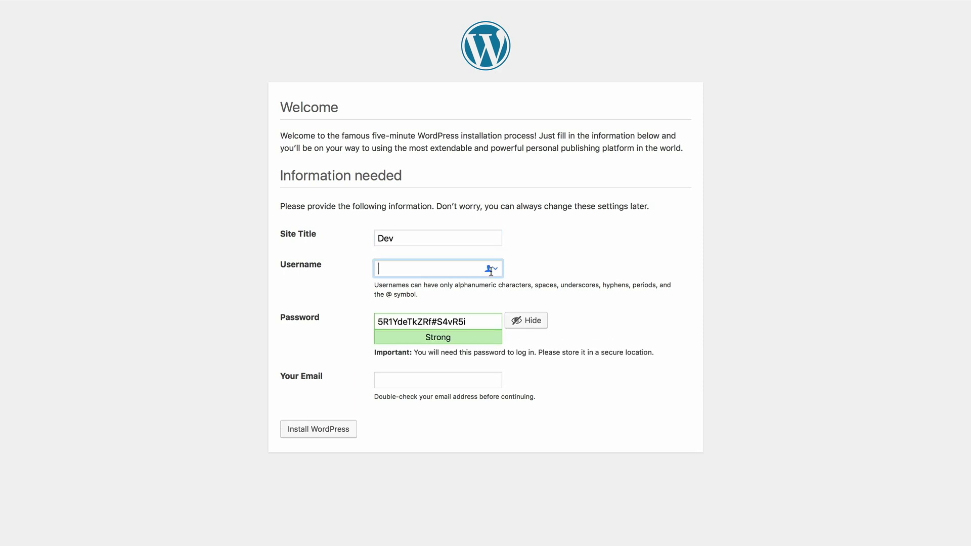
type("makadmin")
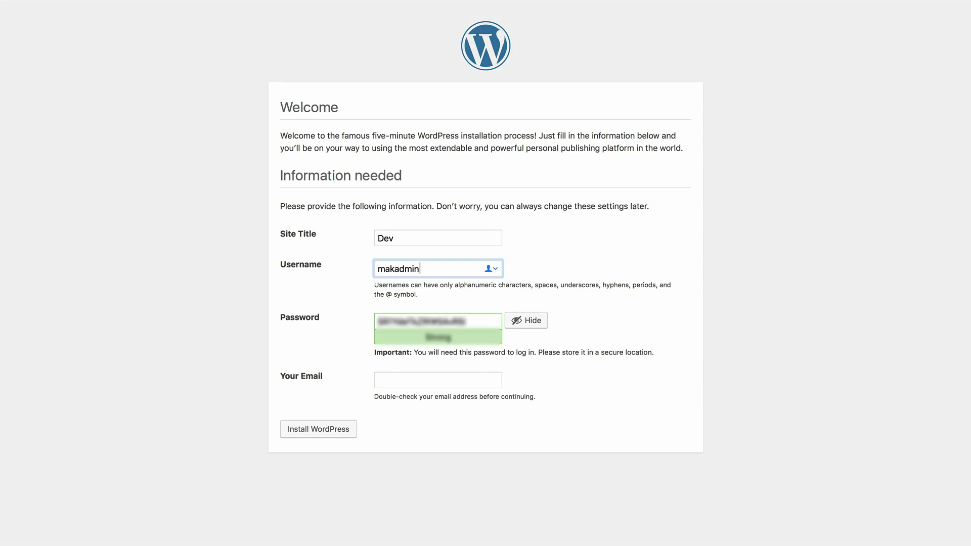
left_click(630, 323)
Set a new admin password, confirming the weak password, add the e-mail, and install WordPress
left_click(482, 323)
key("super+a")
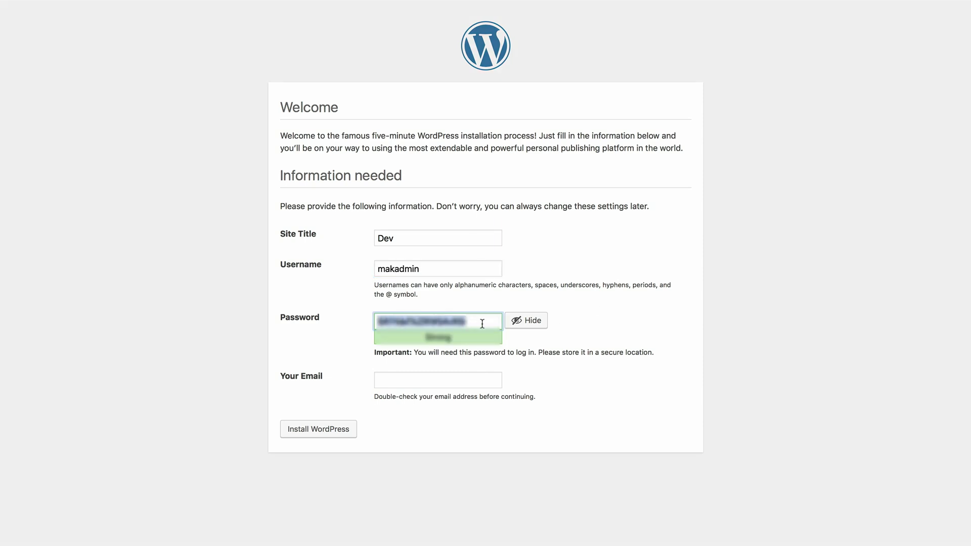
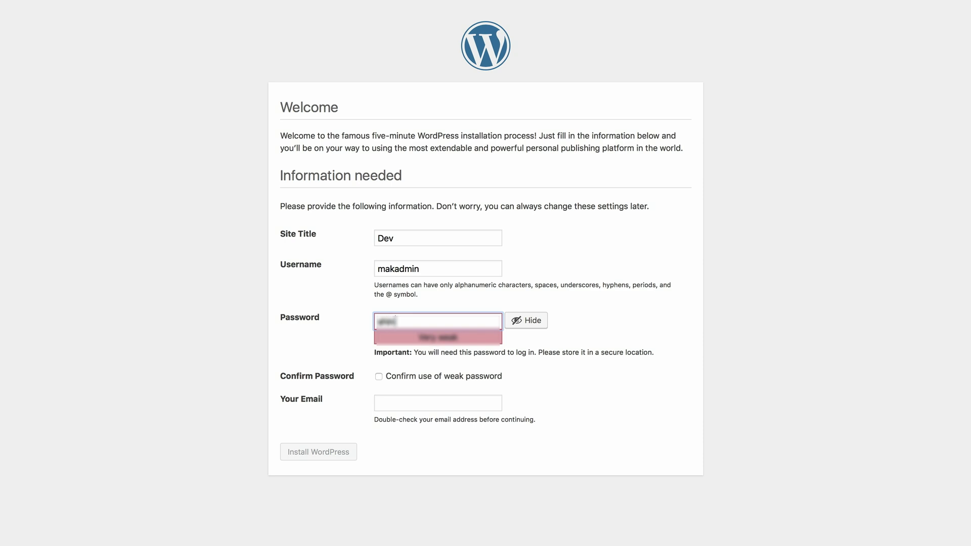
left_click(650, 336)
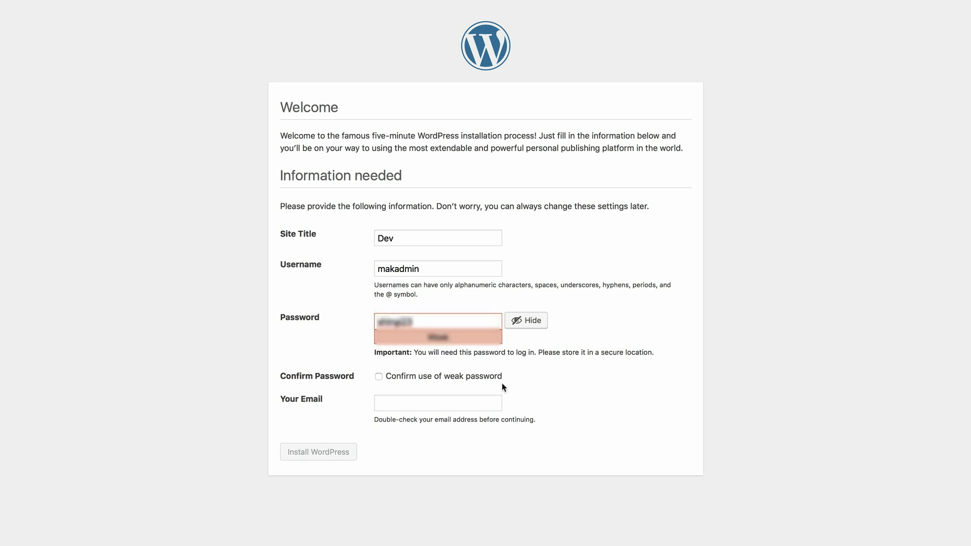
left_click(379, 377)
left_click(439, 405)
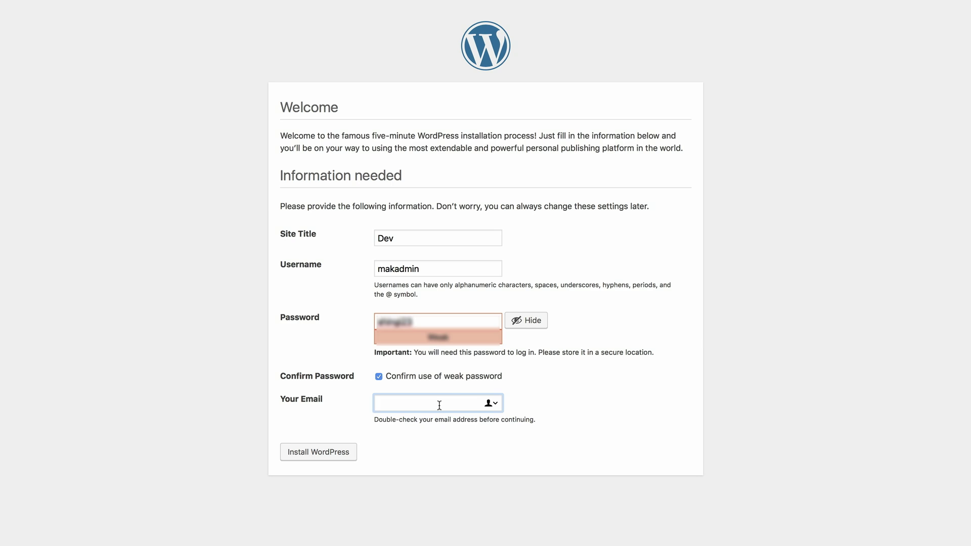
type("mak@")
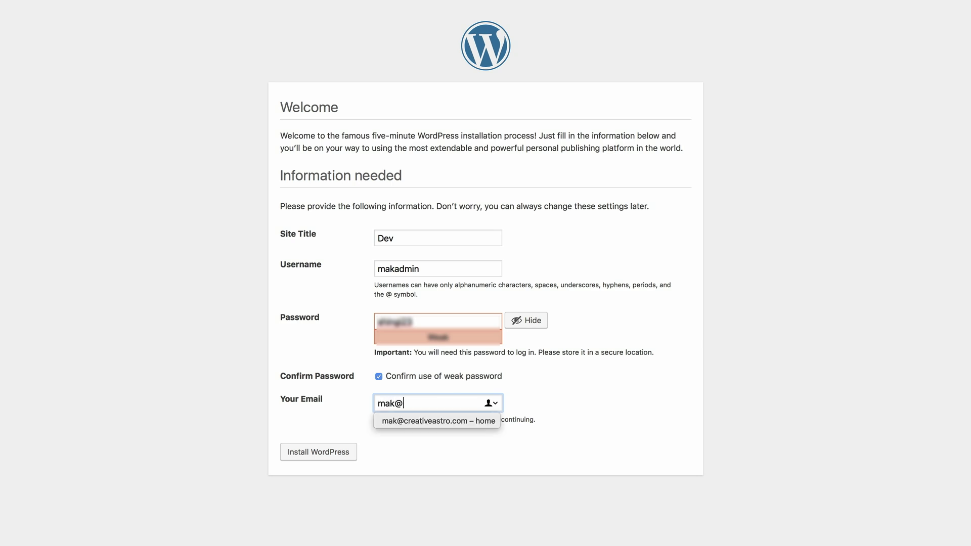
left_click(439, 420)
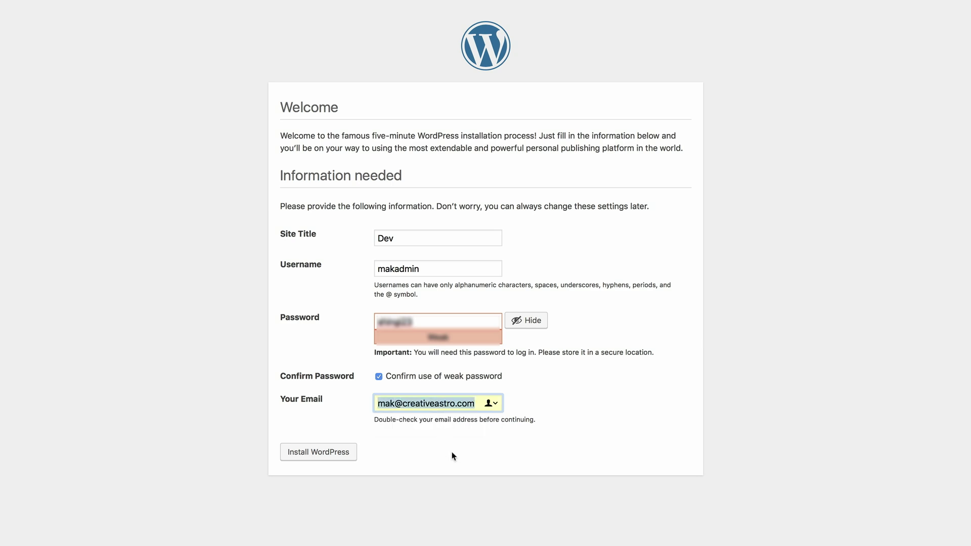
left_click(339, 457)
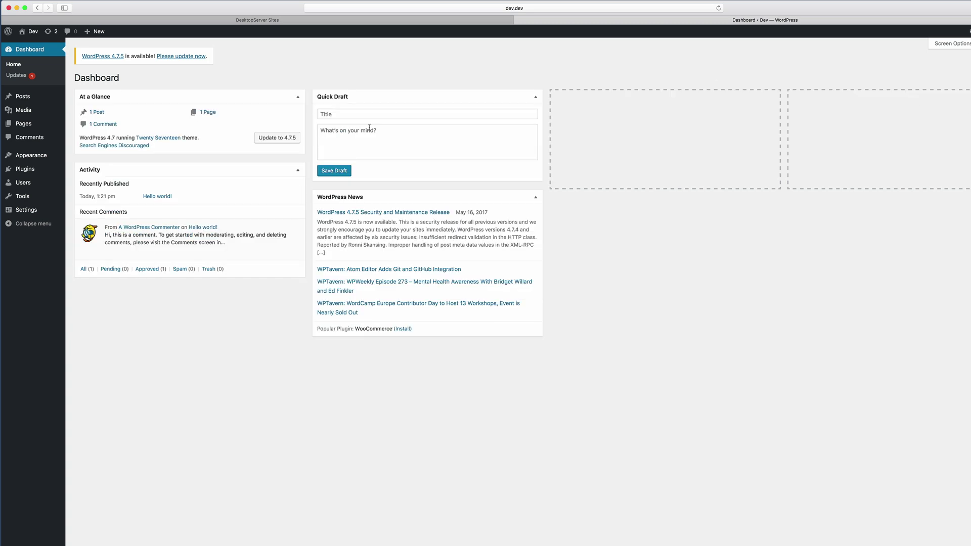
Move the WordPress News box to the third column and reach the theme upload form
left_click_drag(385, 198, 610, 101)
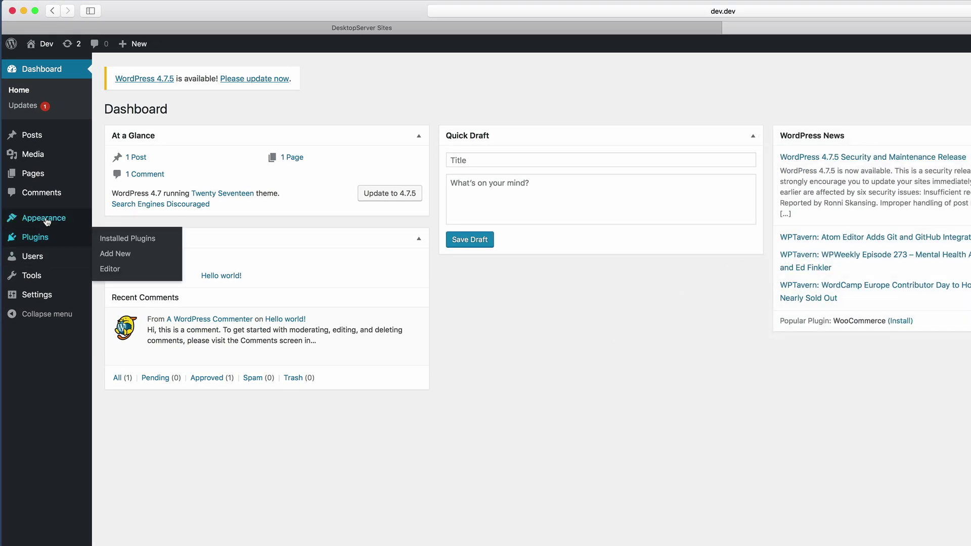
mouse_move(46, 221)
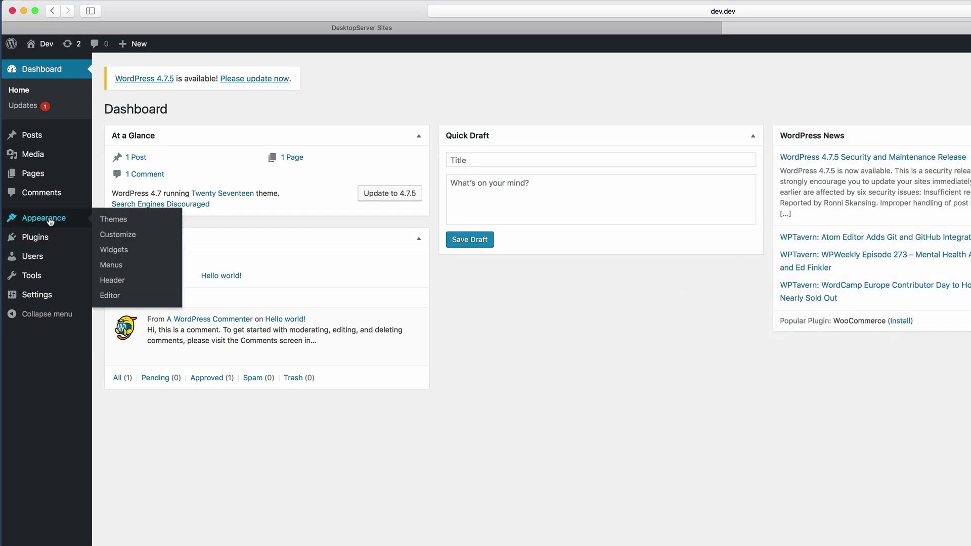
left_click(115, 221)
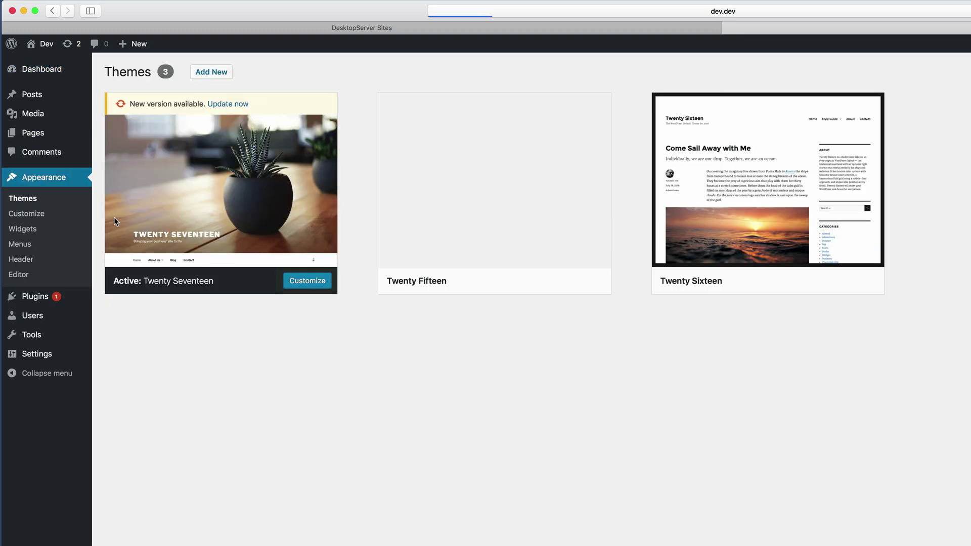
left_click(221, 72)
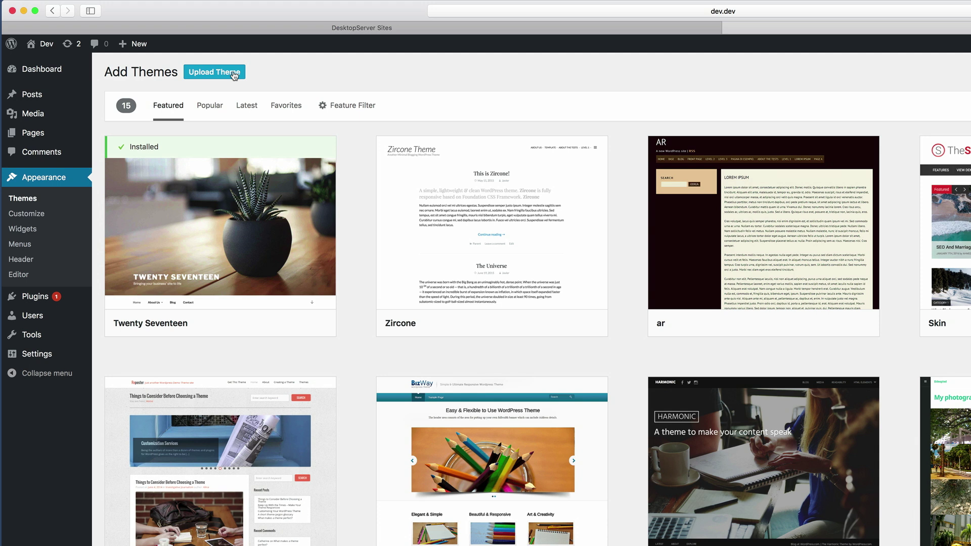
left_click(234, 74)
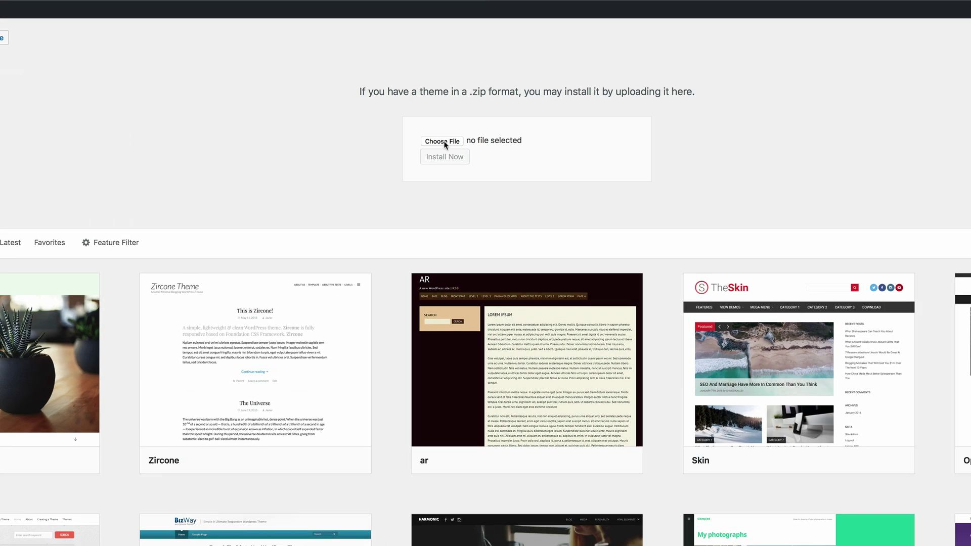
Upload Divi (2).zip from Downloads, install and activate it, then view the site front end
left_click(443, 141)
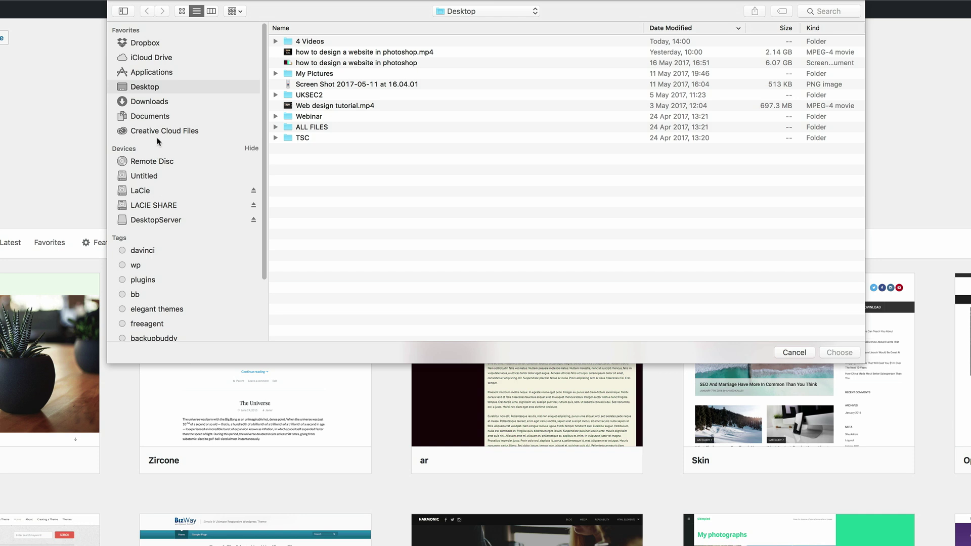
left_click(159, 101)
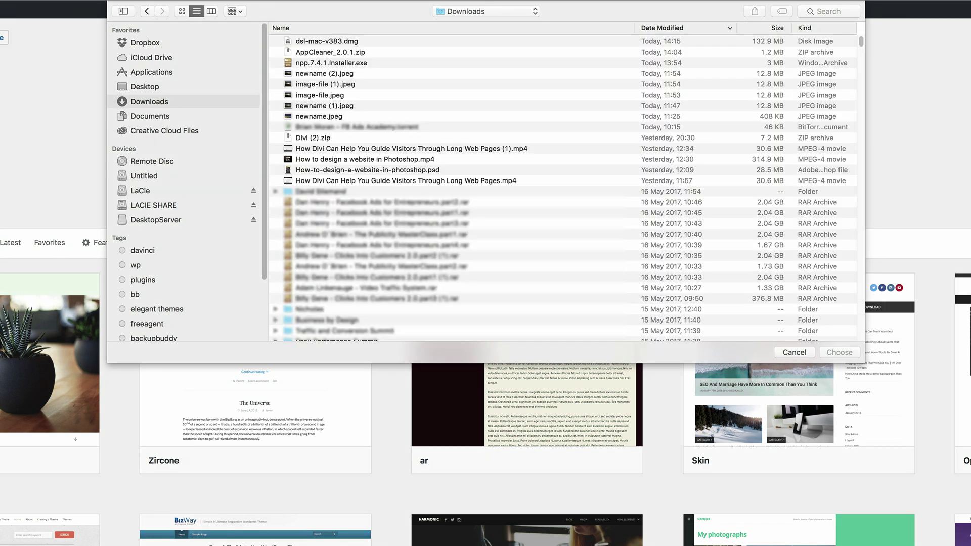
double_click(322, 138)
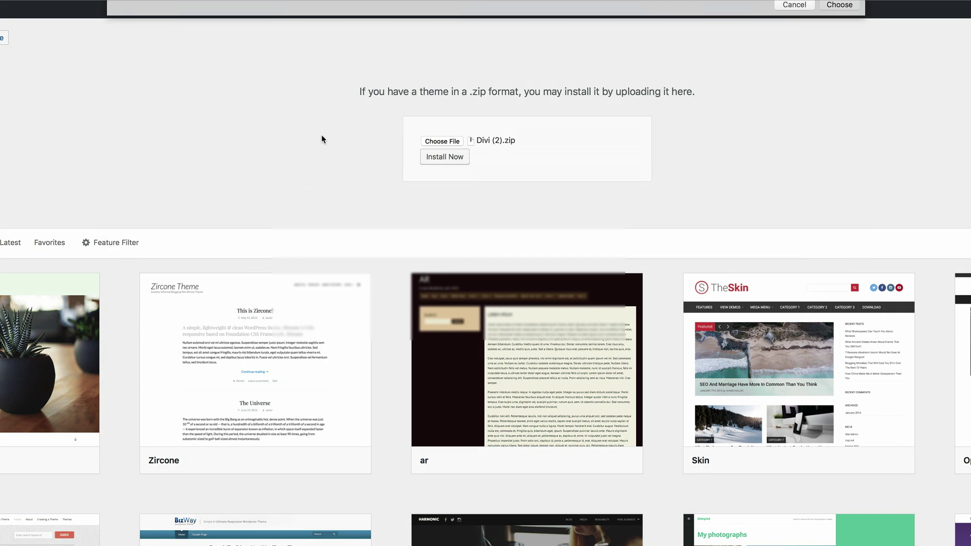
left_click(440, 157)
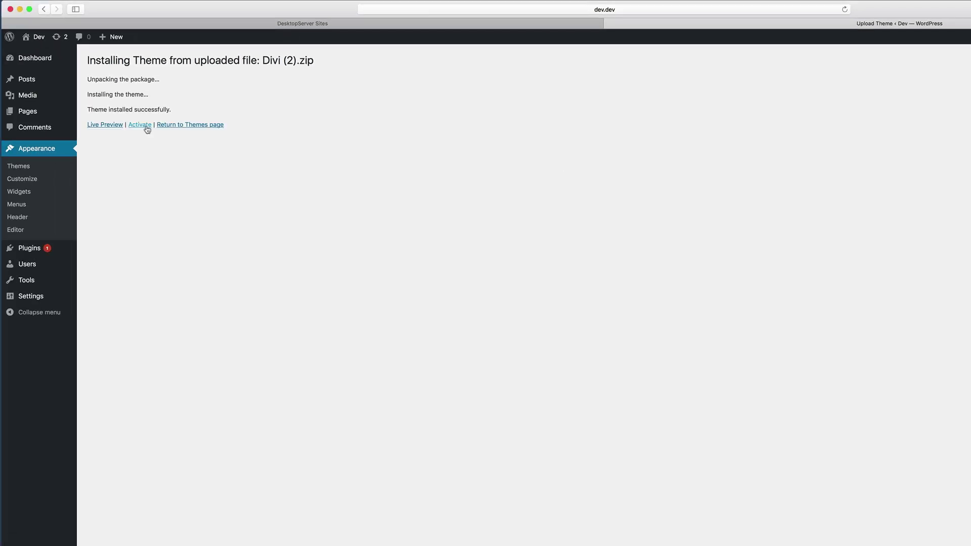
left_click(147, 128)
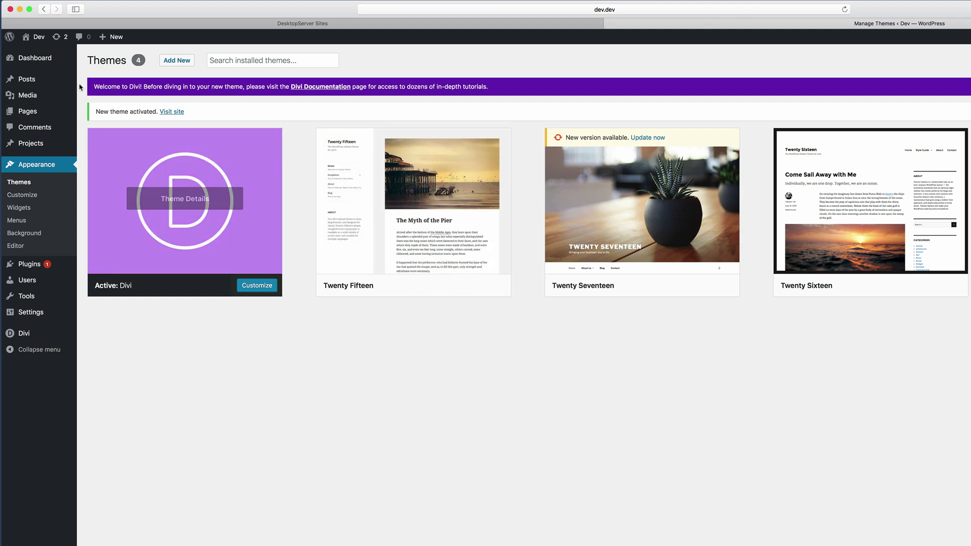
mouse_move(35, 38)
left_click(37, 57)
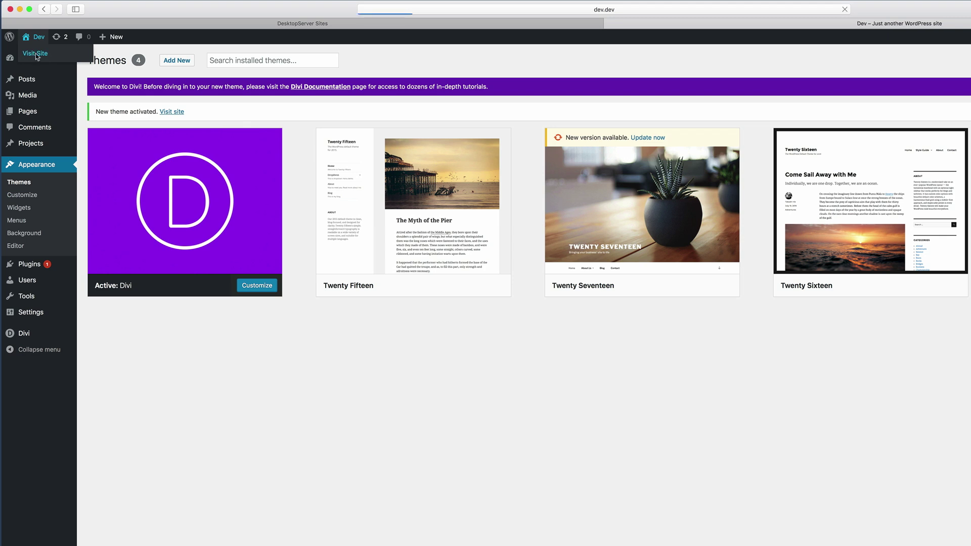